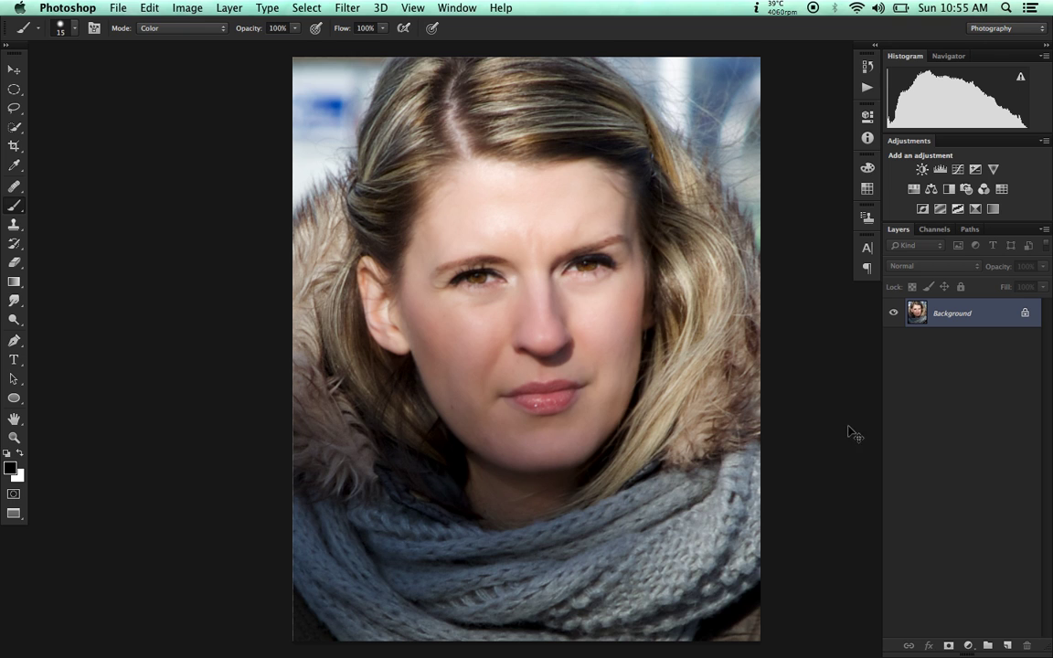
Desaturate the photo and undo it, then view the Red, Green and Blue channels individually.
{"action": "key", "text": "super+shift+u"}
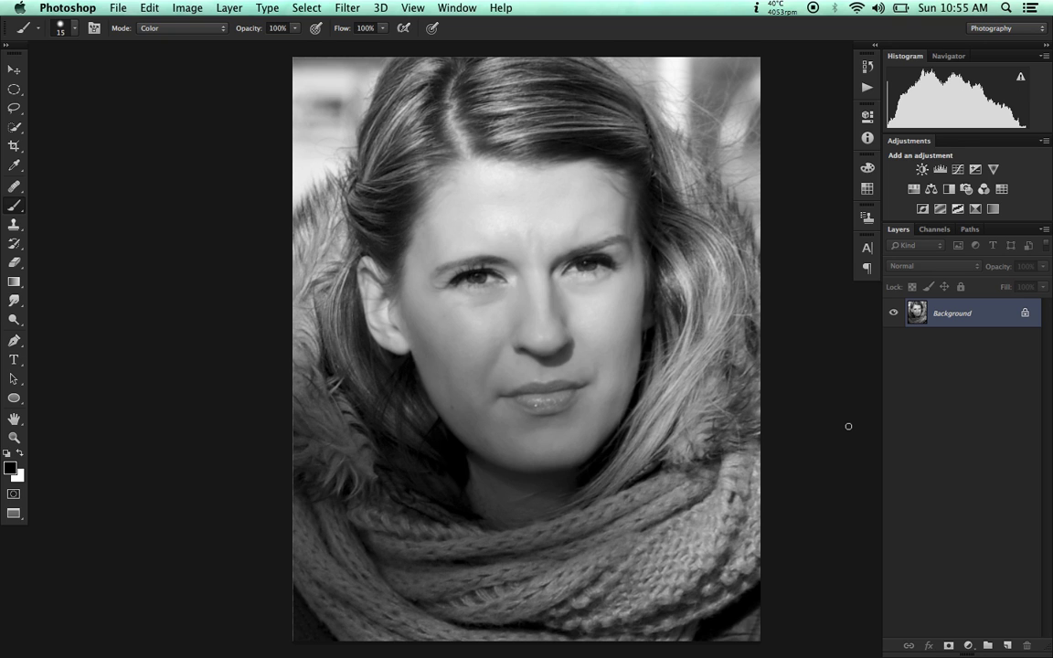
{"action": "key", "text": "super+z"}
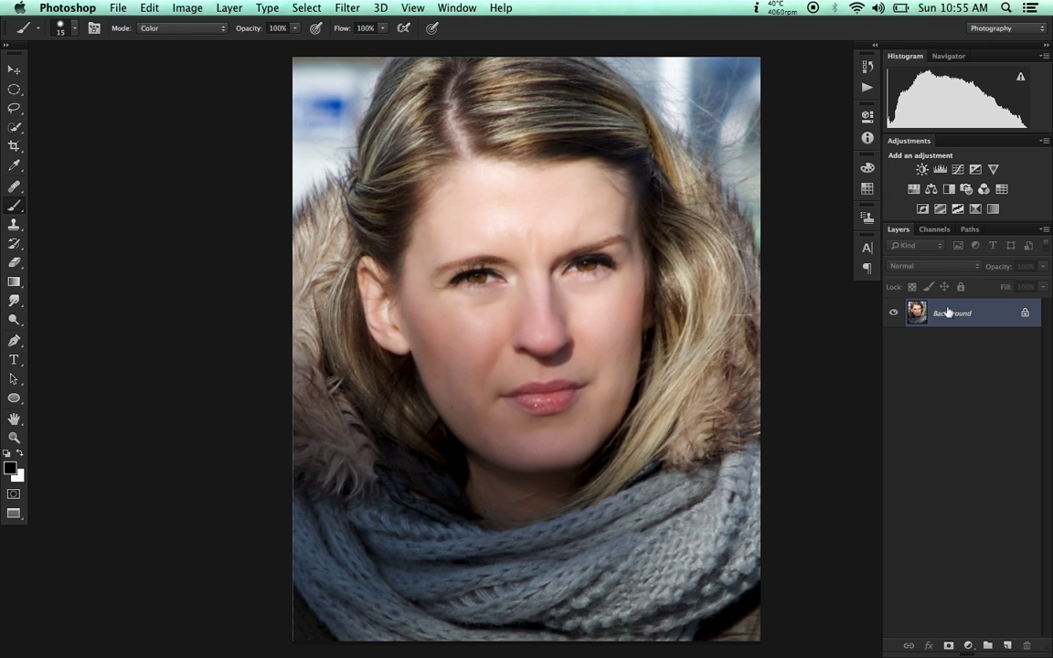
{"action": "left_click", "coordinate": [942, 230]}
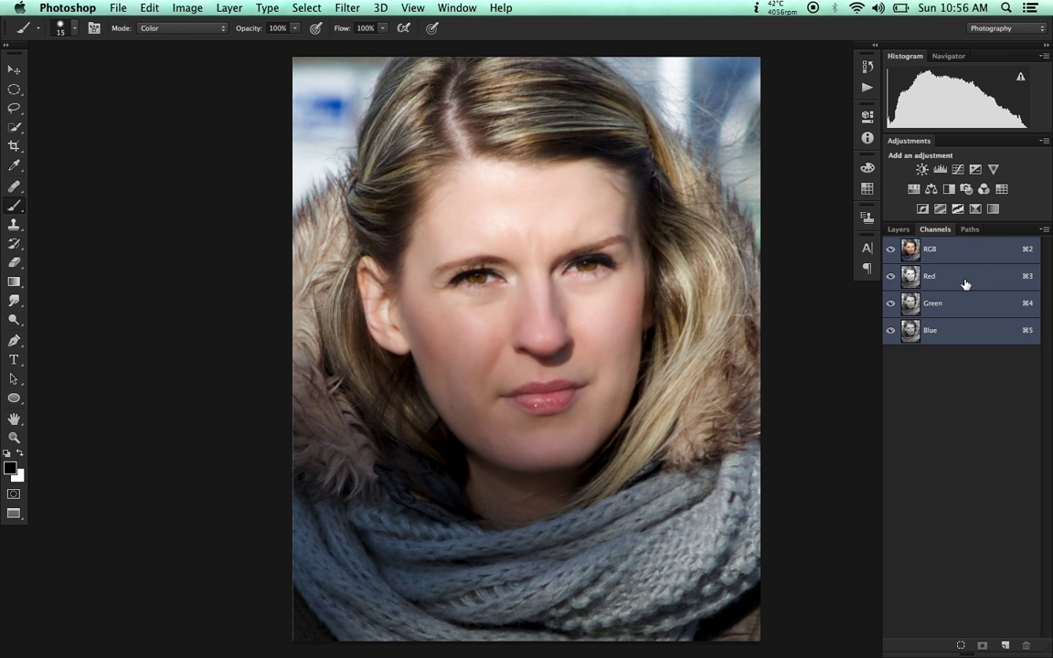
{"action": "left_click", "coordinate": [965, 277]}
{"action": "left_click", "coordinate": [971, 305]}
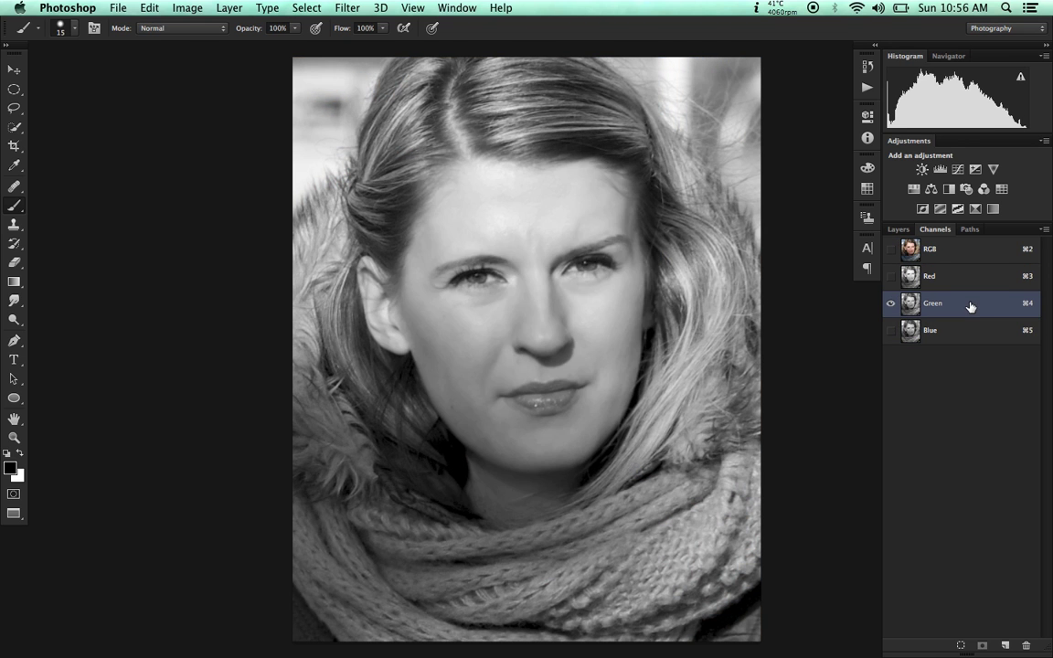
{"action": "left_click", "coordinate": [970, 330]}
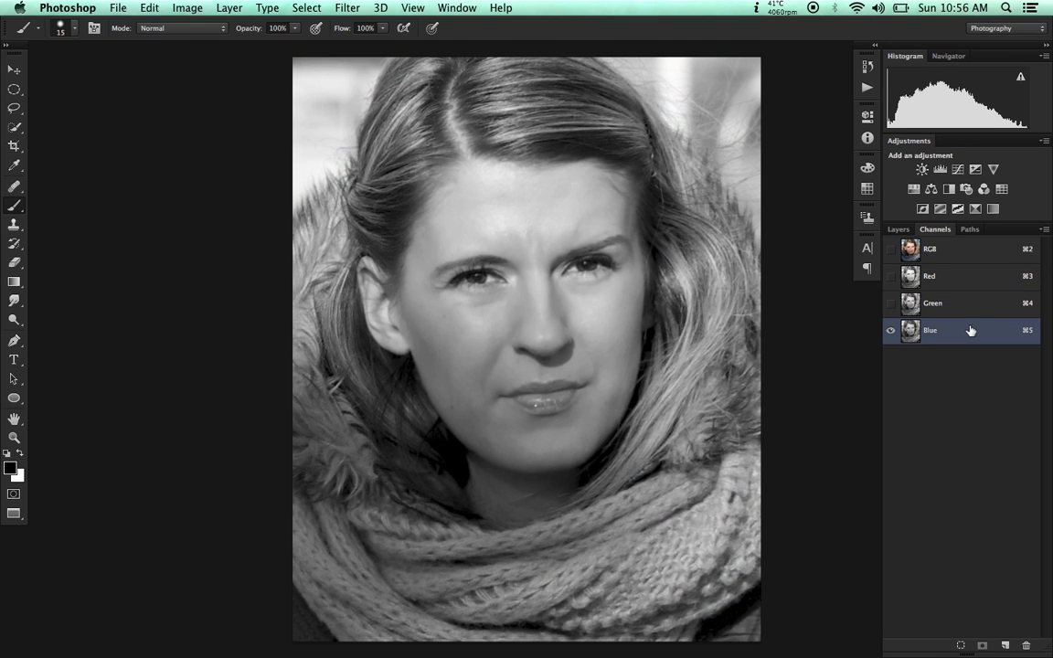
Compare Red, RGB composite, Green and Blue again, ending on Red with everything selected.
{"action": "left_click", "coordinate": [939, 279]}
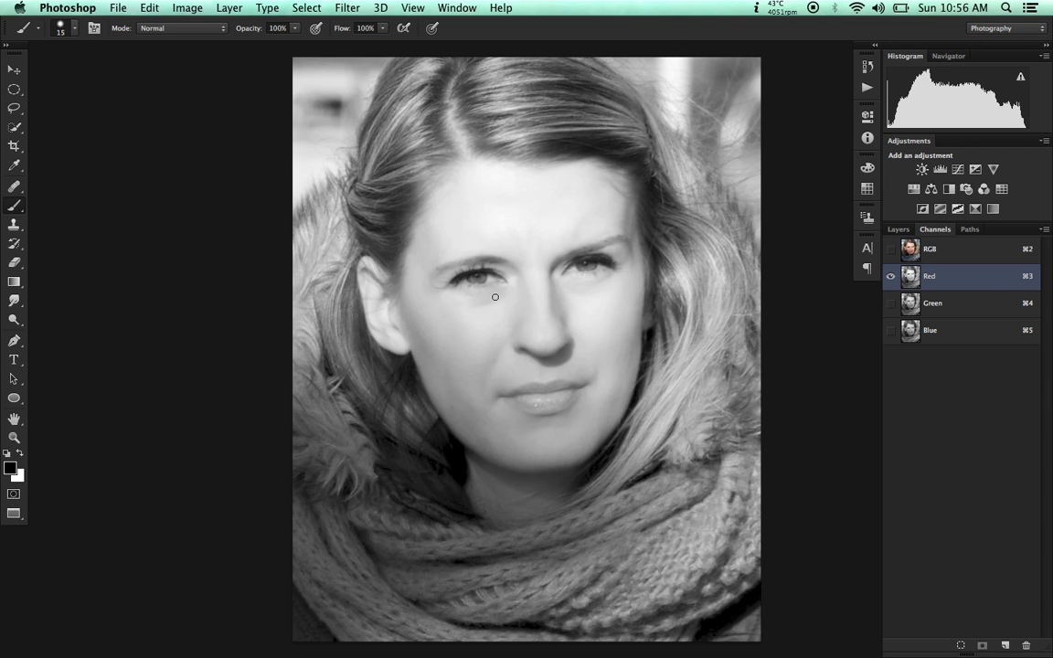
{"action": "left_click", "coordinate": [942, 255]}
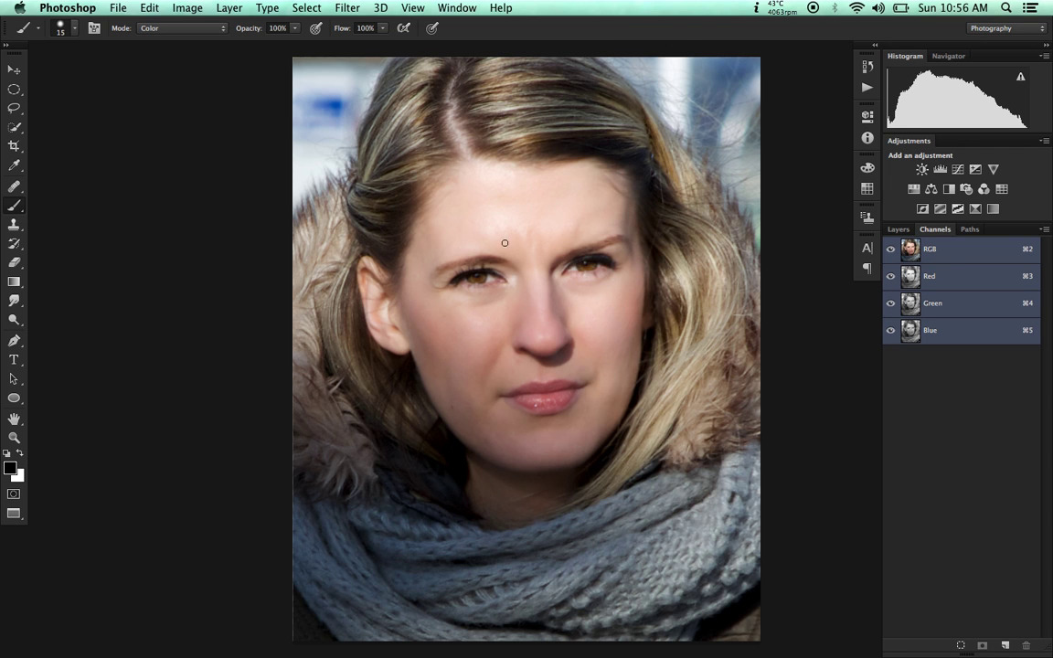
{"action": "left_click", "coordinate": [970, 284]}
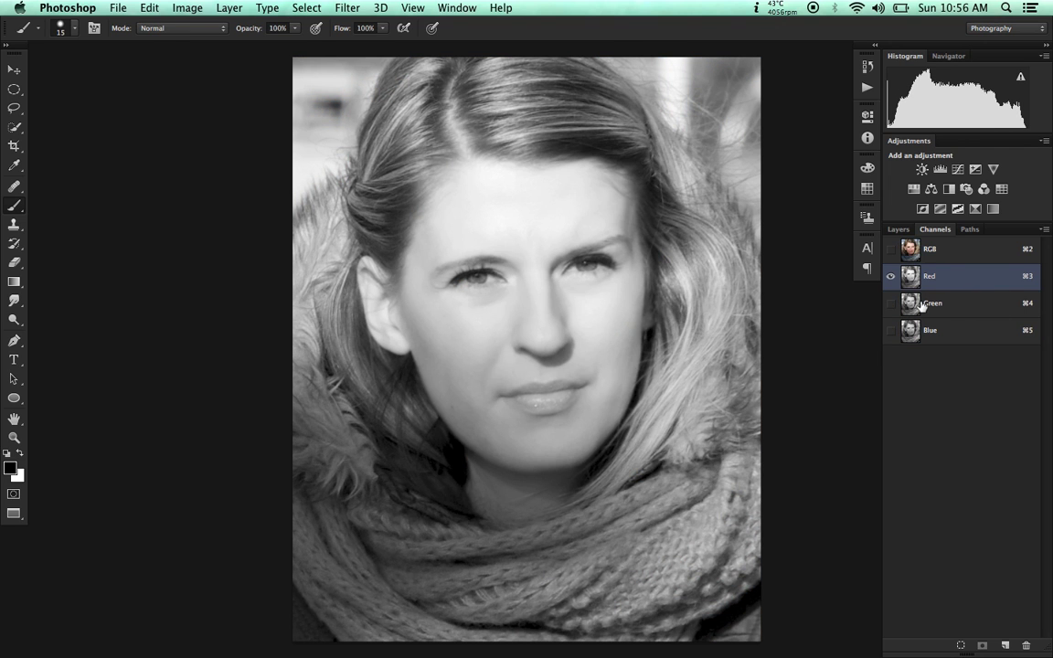
{"action": "left_click", "coordinate": [970, 304]}
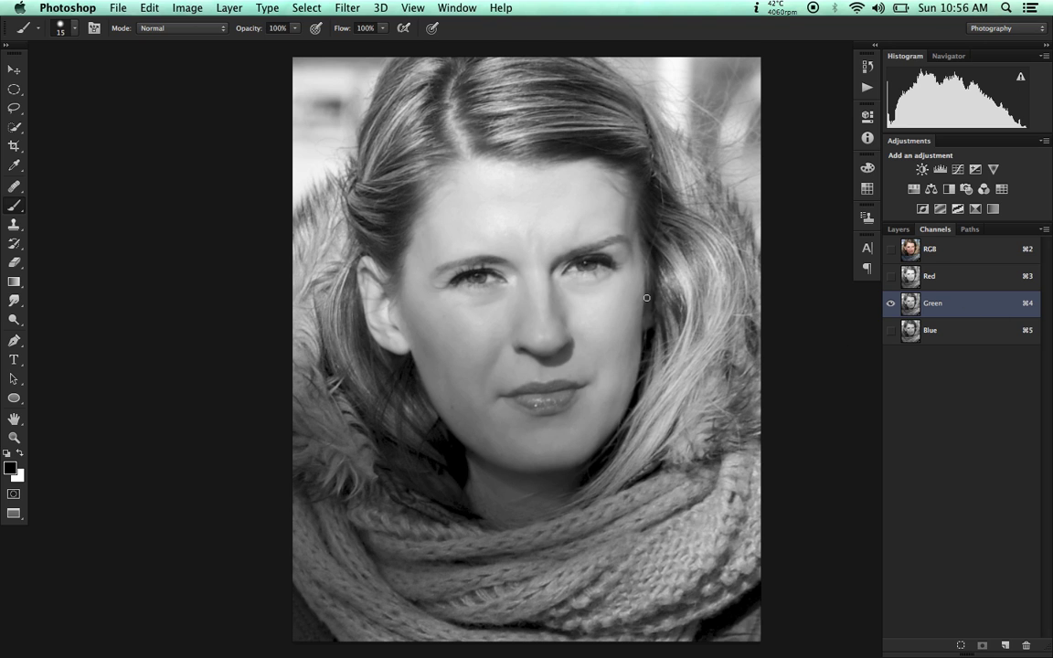
{"action": "left_click", "coordinate": [965, 333]}
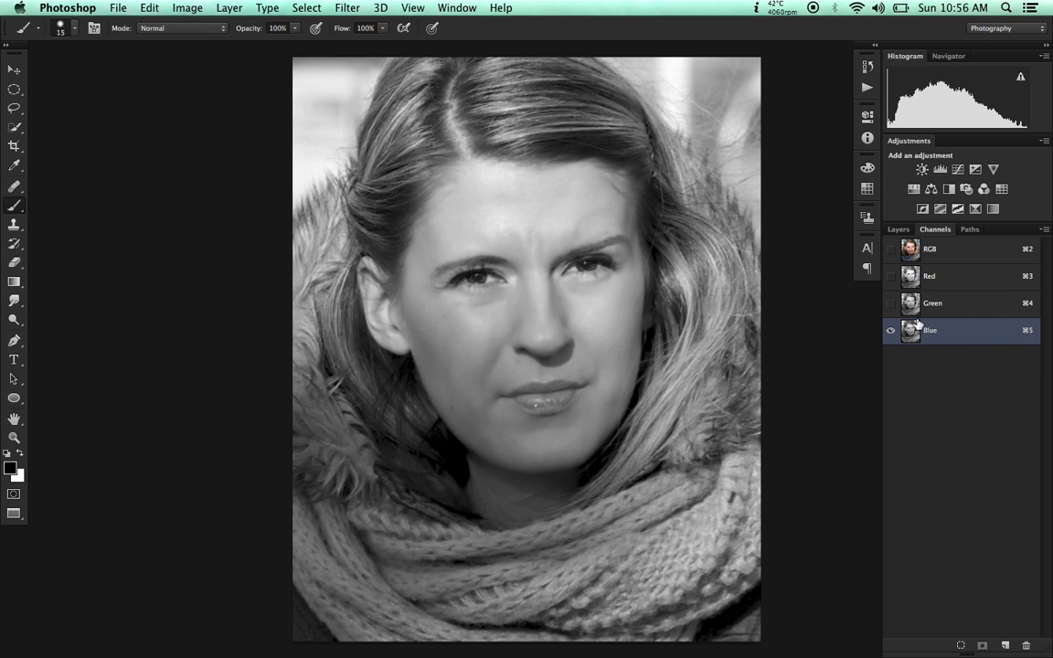
{"action": "left_click", "coordinate": [985, 282]}
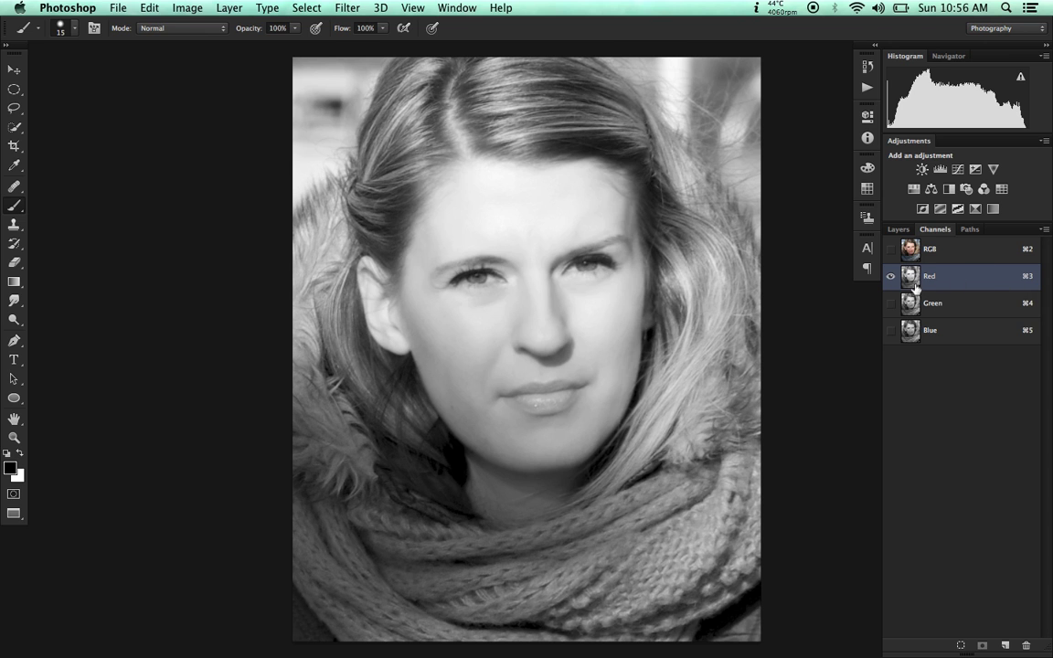
{"action": "key", "text": "super+a"}
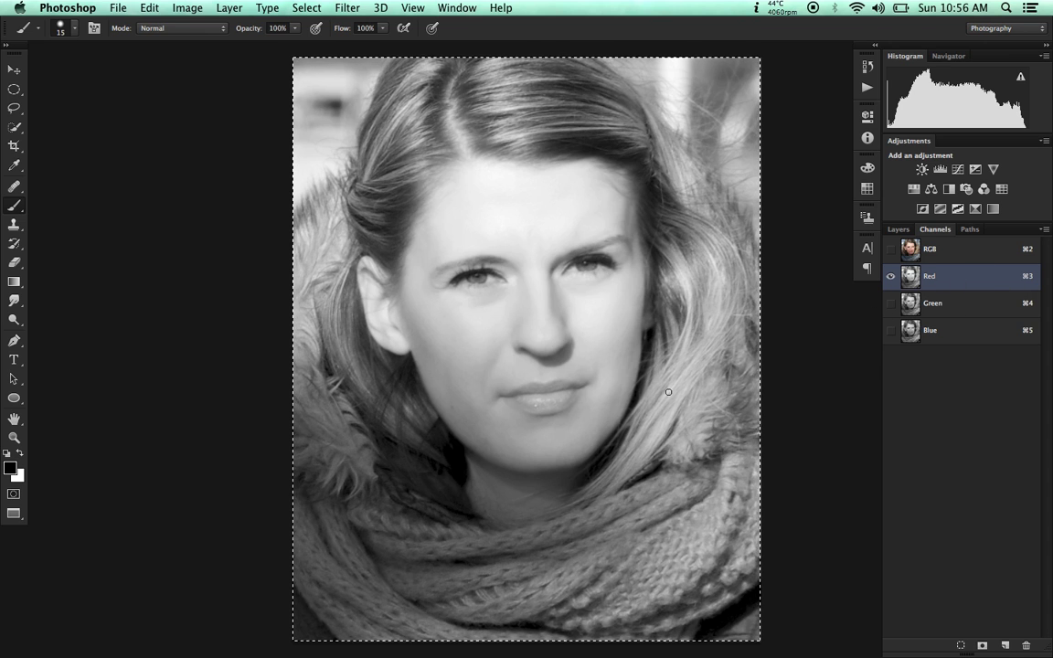
Select and deselect the Green and Blue channels, making all channels visible again.
{"action": "key", "text": "super+d"}
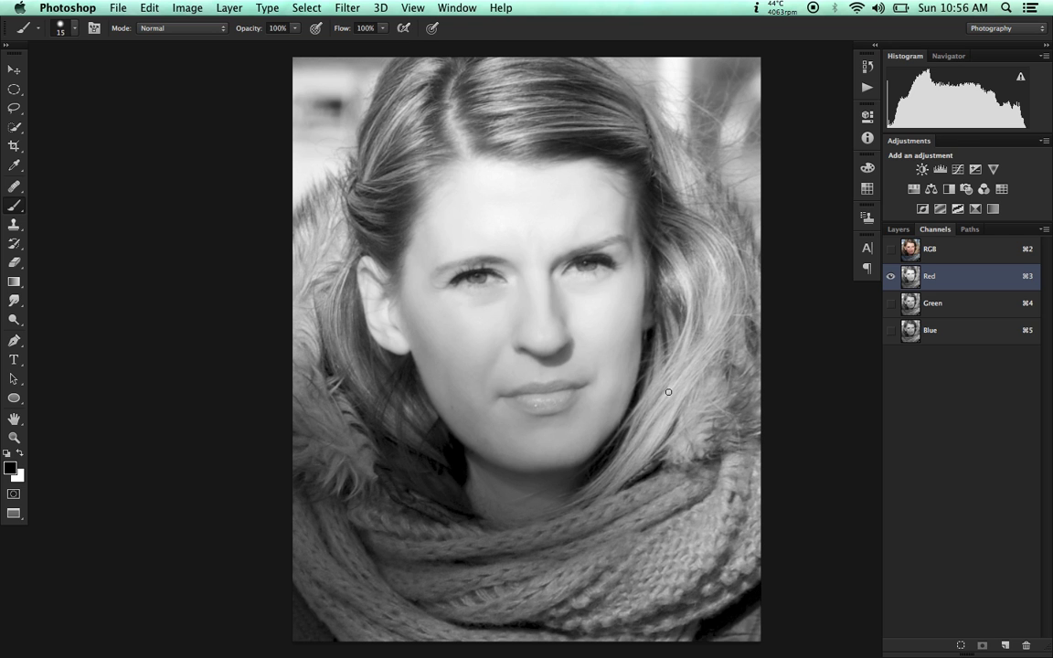
{"action": "left_click", "coordinate": [956, 305]}
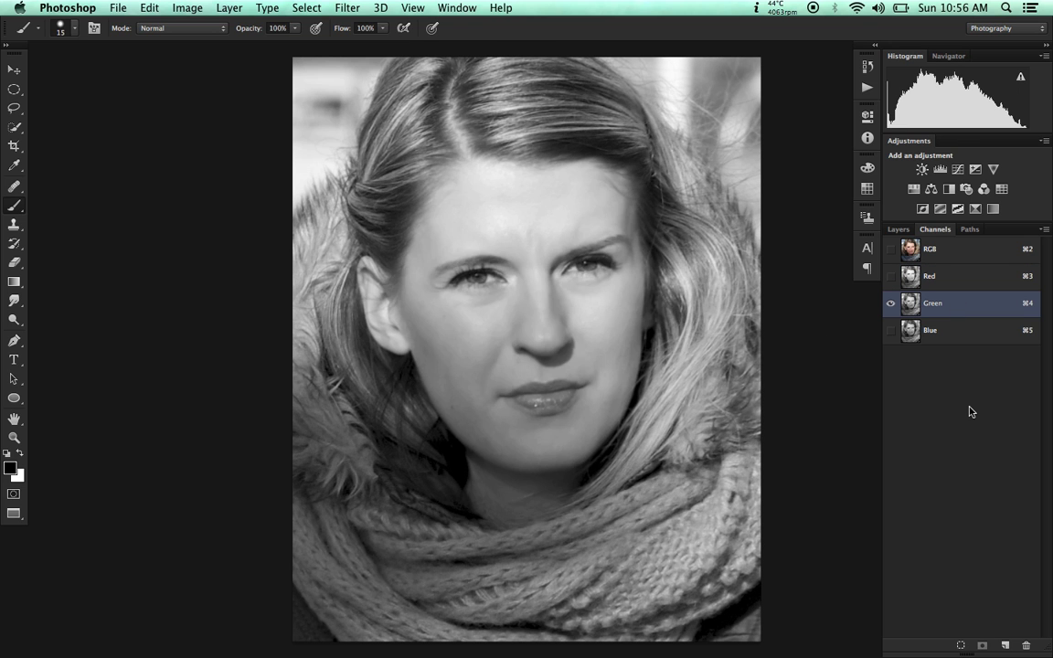
{"action": "key", "text": "super+a"}
{"action": "left_click", "coordinate": [975, 333]}
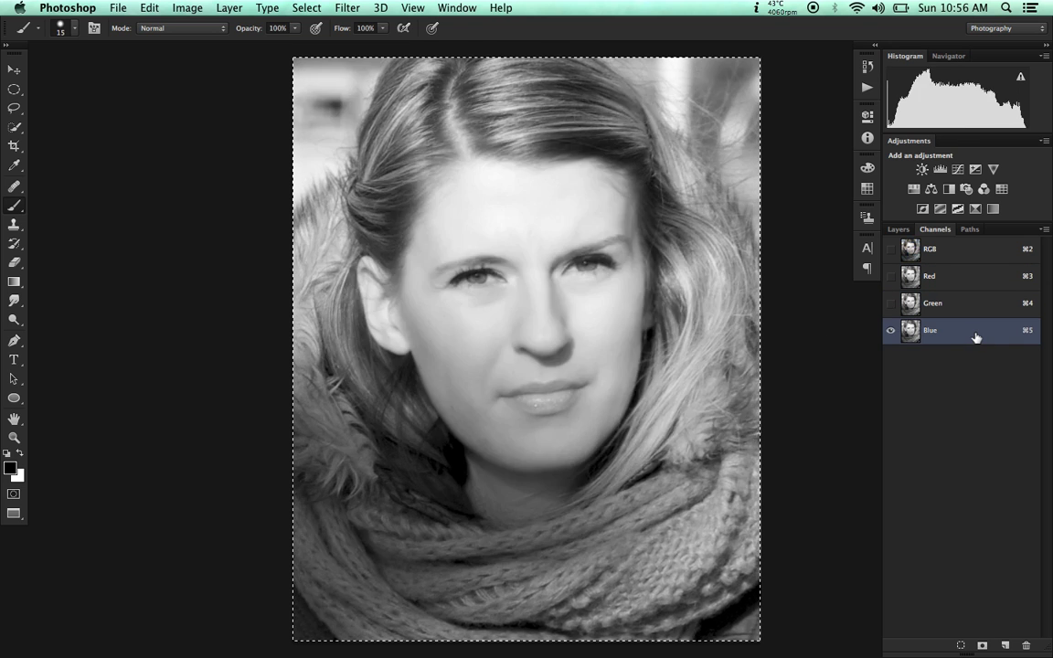
{"action": "left_click", "coordinate": [891, 249]}
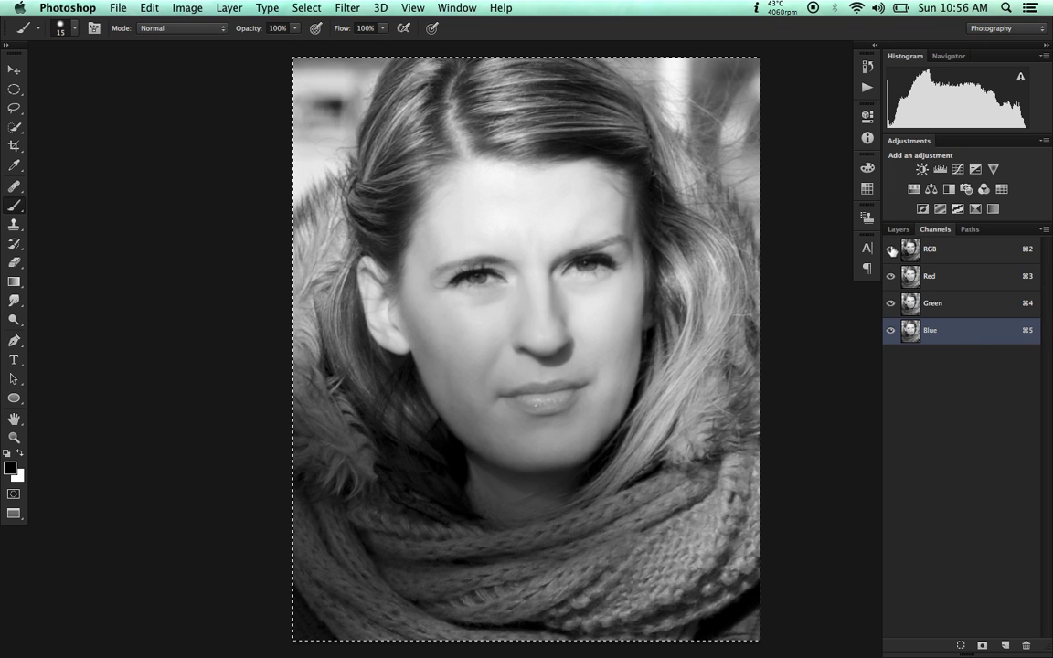
{"action": "key", "text": "super+d"}
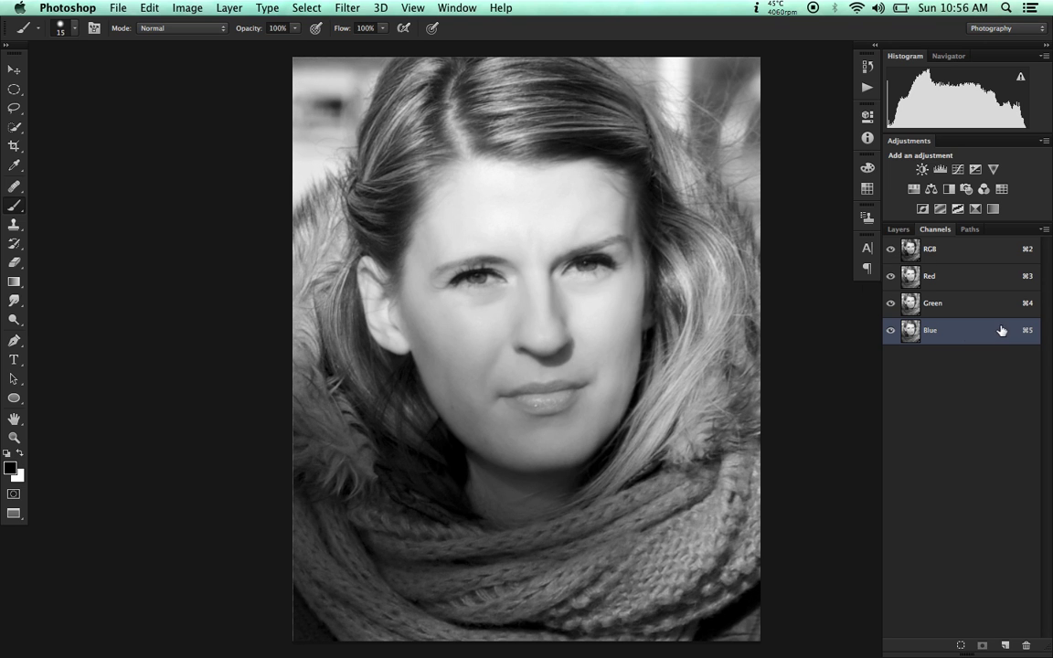
Undo back to the original colour image and show the Layers panel.
{"action": "key", "text": "super+c"}
{"action": "key", "text": "super+v"}
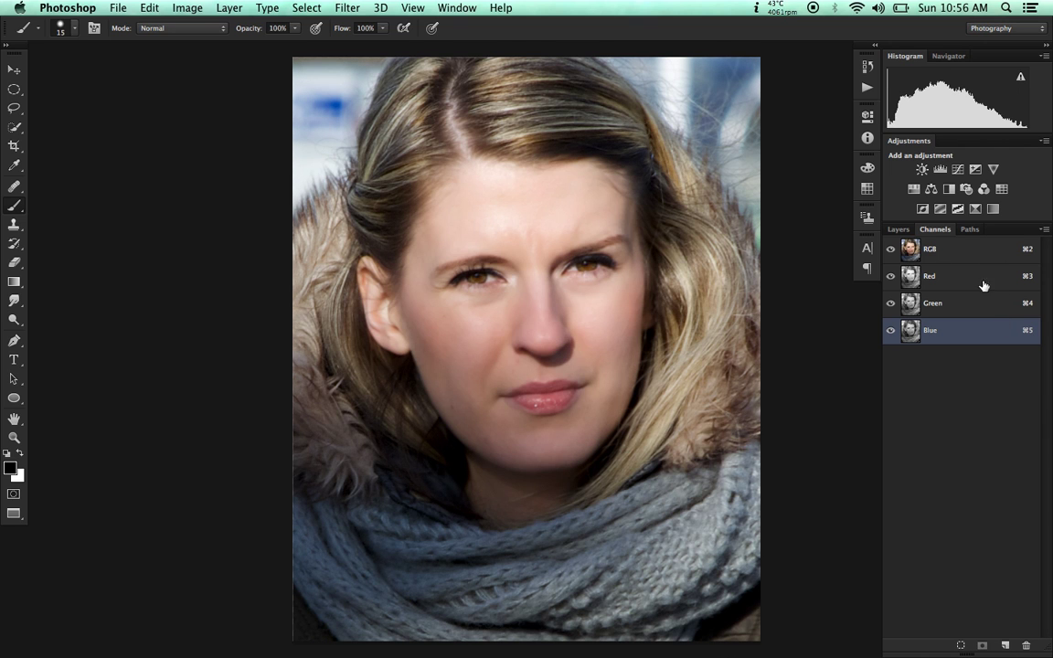
{"action": "key", "text": "F7"}
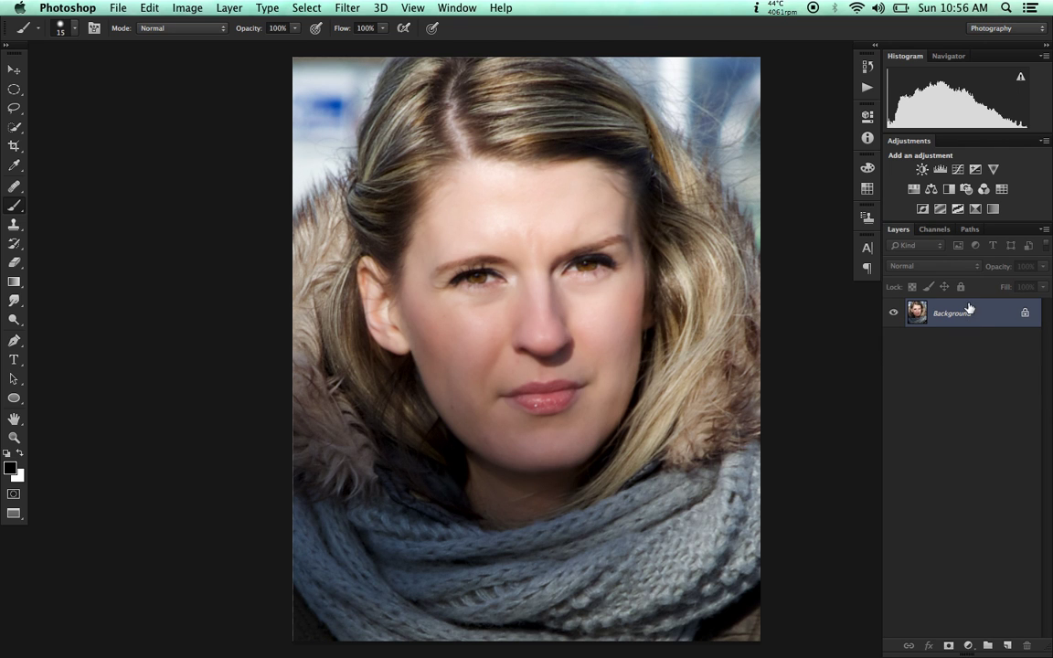
Run the Red Filter and Green Filter actions to create two greyscale layers, then close Actions.
{"action": "left_click", "coordinate": [866, 87]}
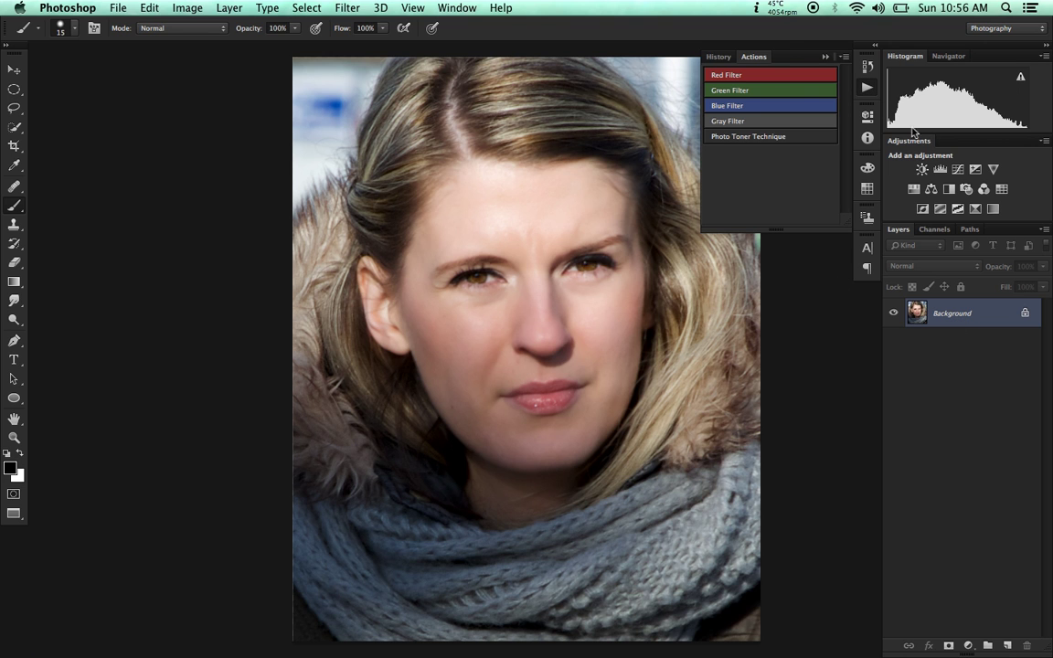
{"action": "left_click", "coordinate": [808, 77]}
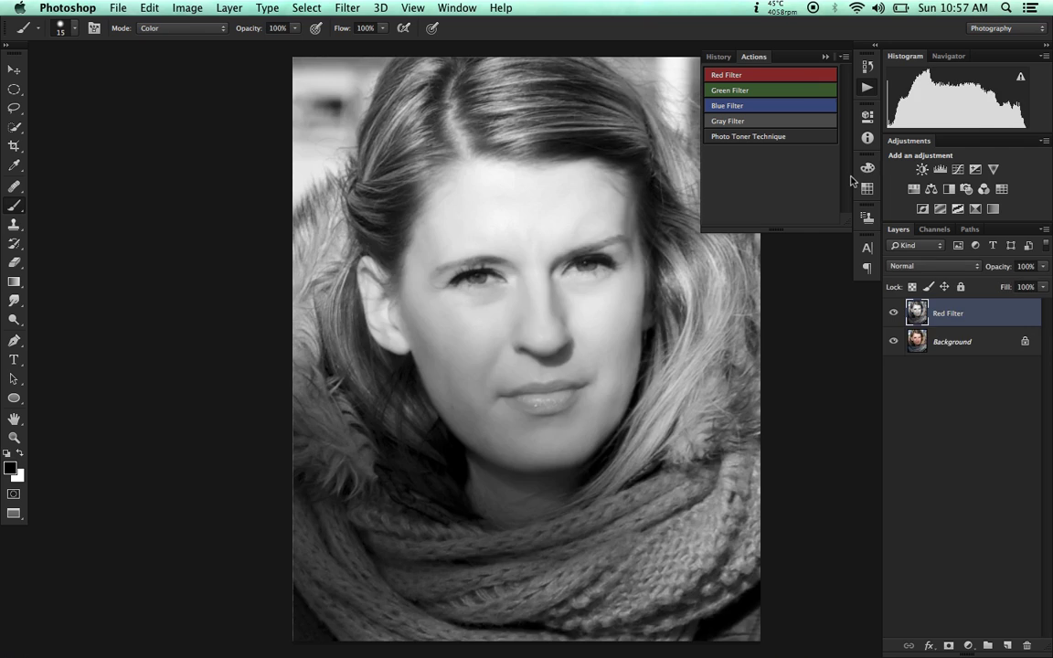
{"action": "left_click", "coordinate": [942, 342]}
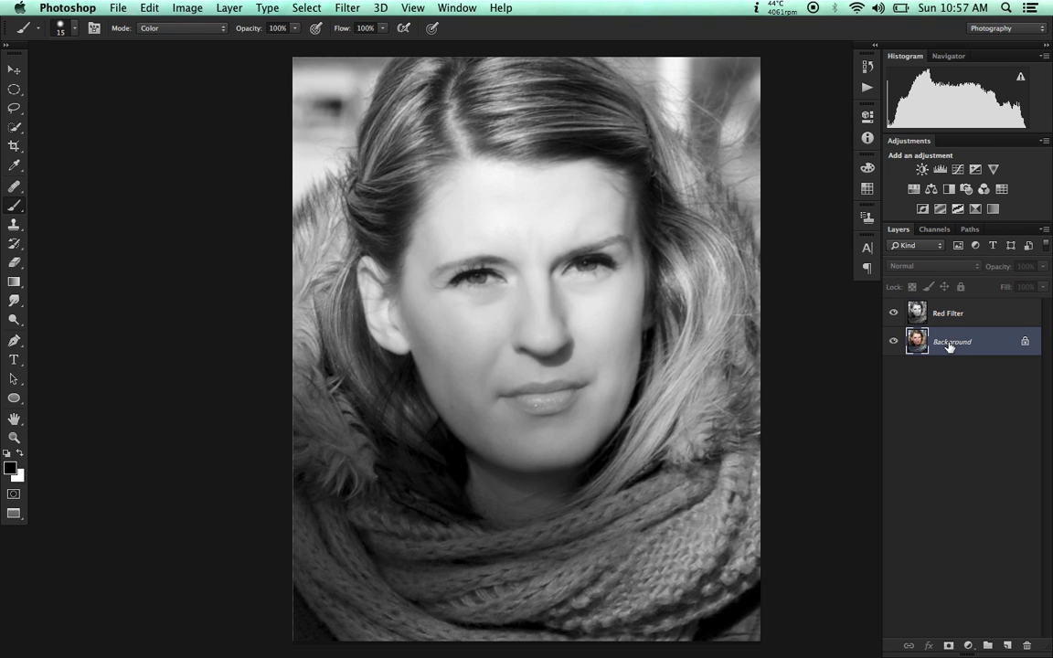
{"action": "left_click", "coordinate": [861, 89]}
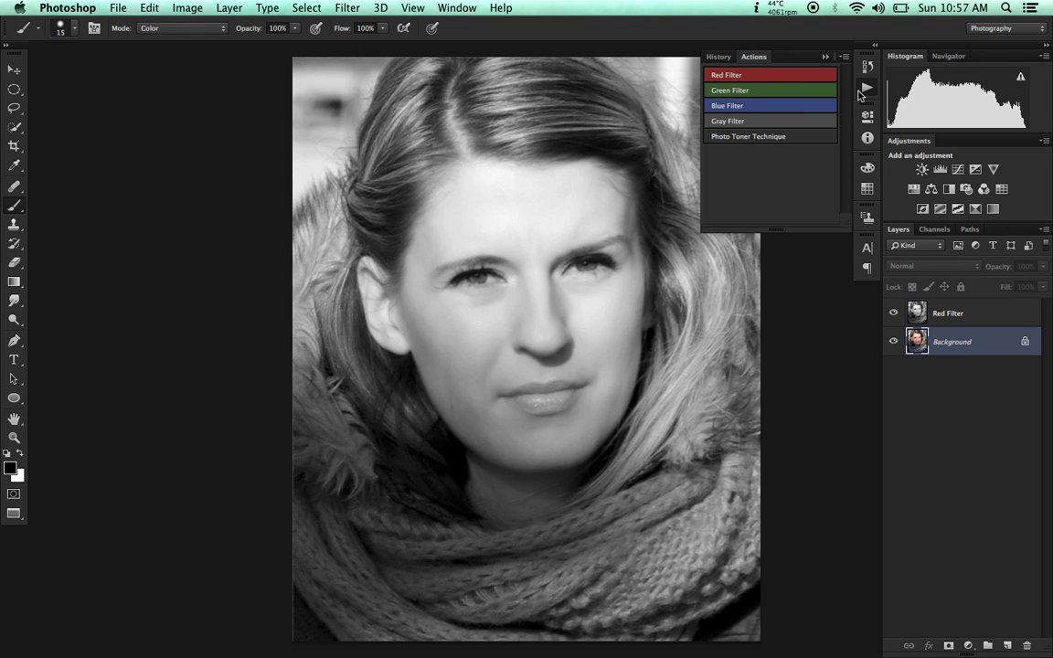
{"action": "left_click", "coordinate": [754, 91]}
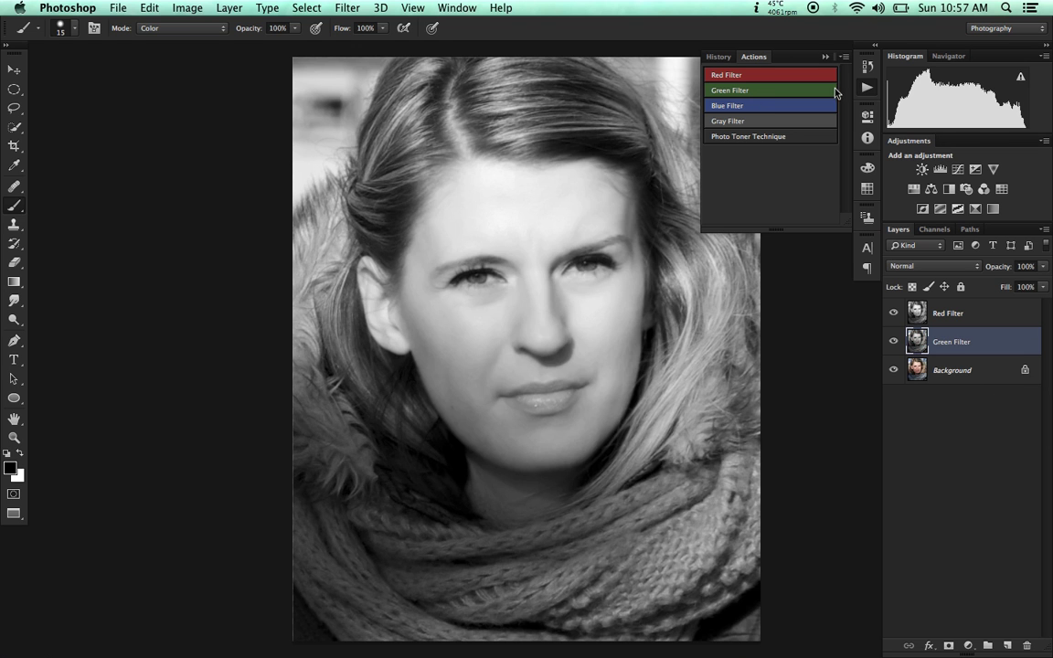
{"action": "left_click", "coordinate": [826, 59]}
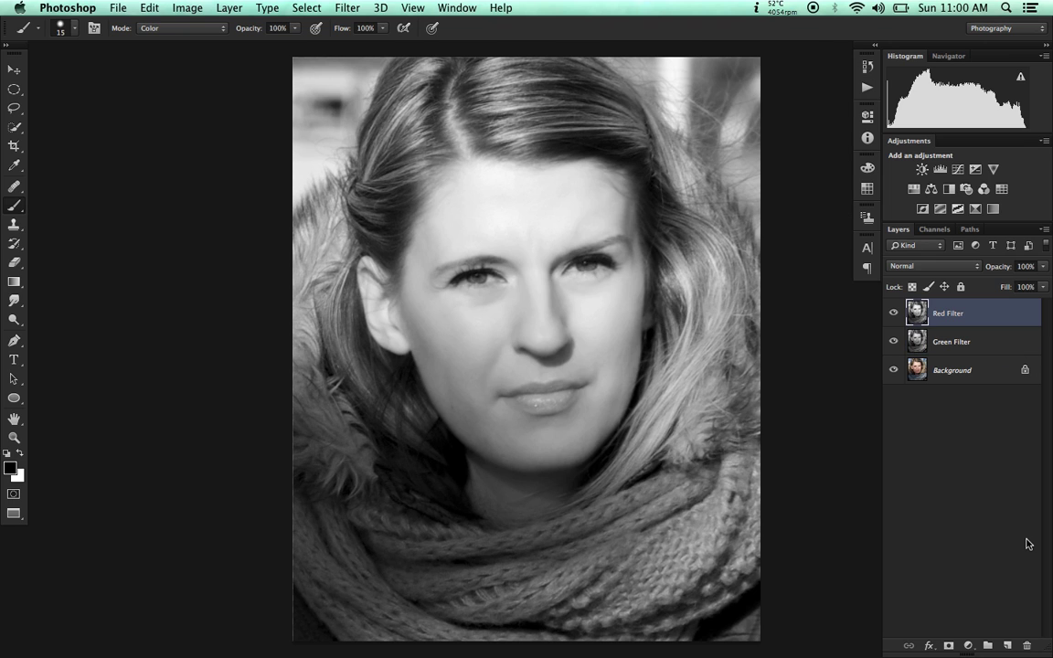
Compare Red Filter on and off, then move the Green Filter layer above Red Filter.
{"action": "left_click", "coordinate": [895, 314]}
{"action": "left_click", "coordinate": [923, 346]}
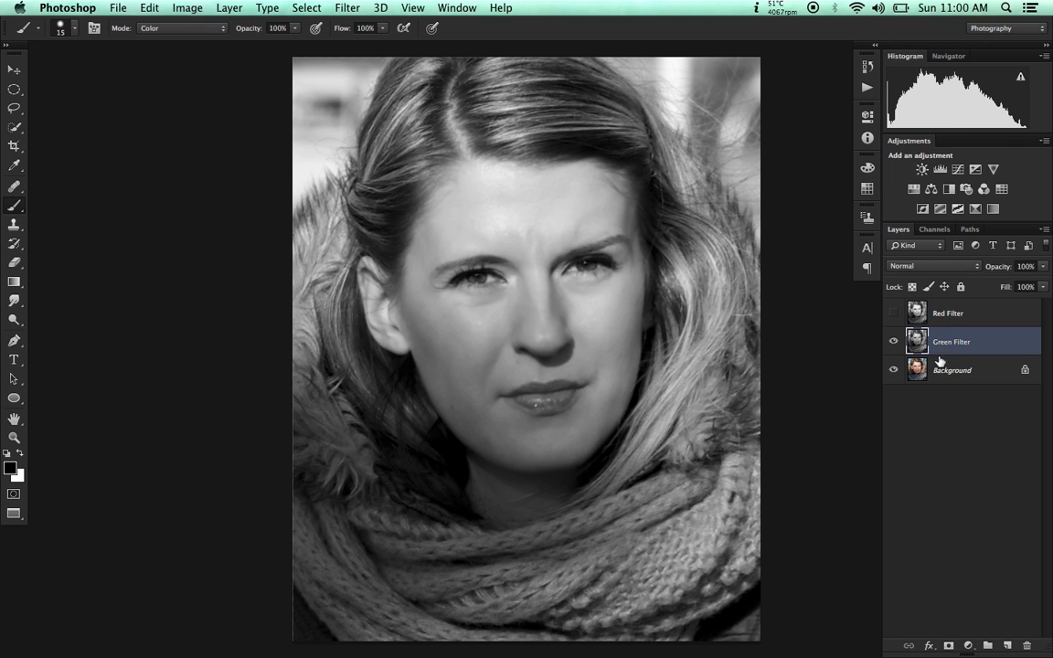
{"action": "left_click", "coordinate": [956, 314]}
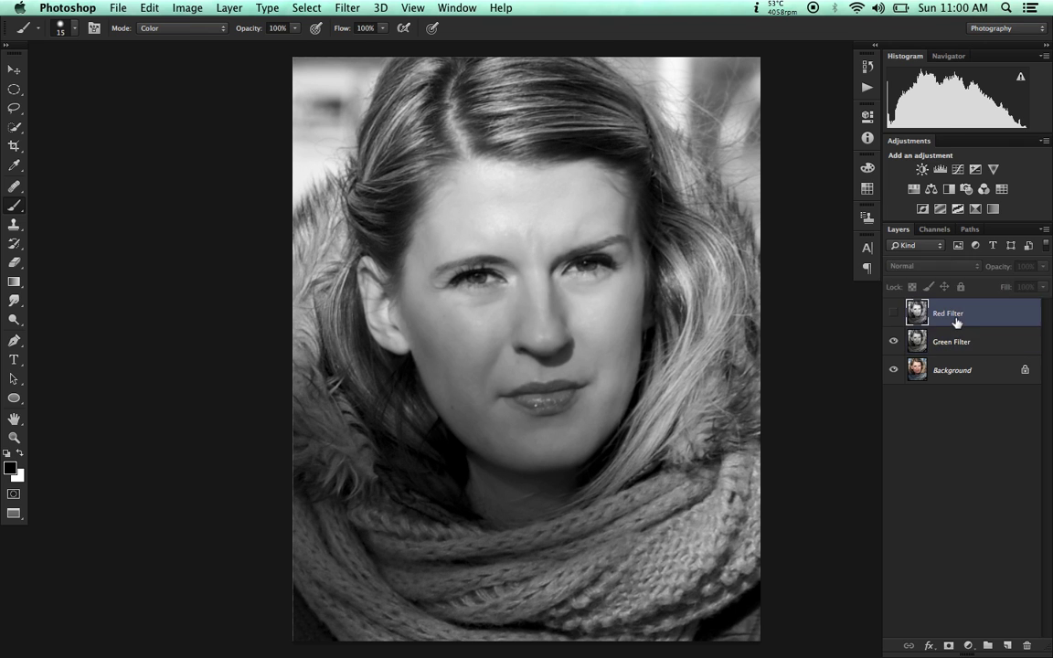
{"action": "left_click", "coordinate": [893, 313]}
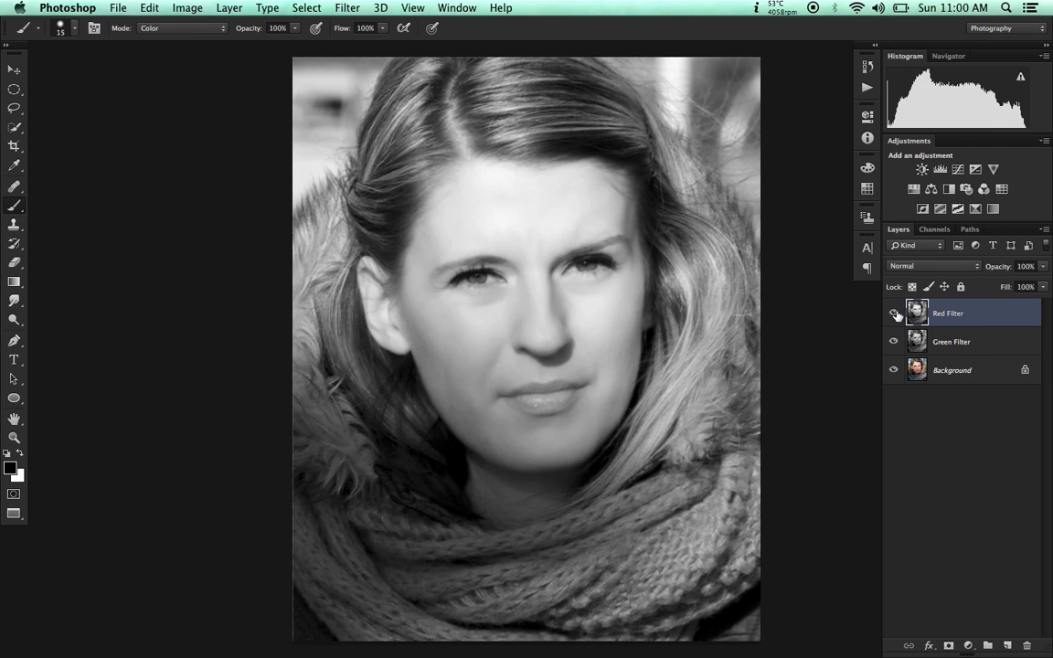
{"action": "left_click", "coordinate": [964, 341]}
{"action": "left_click_drag", "start_coordinate": [965, 342], "coordinate": [962, 307]}
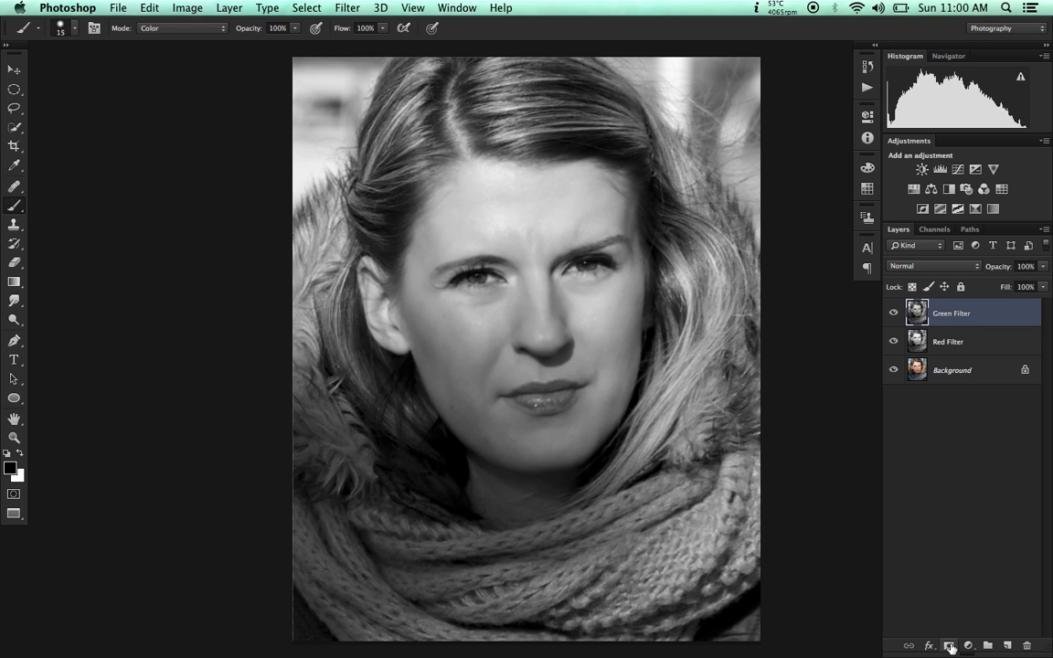
Add a layer mask to Green Filter and paste a greyscale copy of the image into it.
{"action": "left_click", "coordinate": [951, 647]}
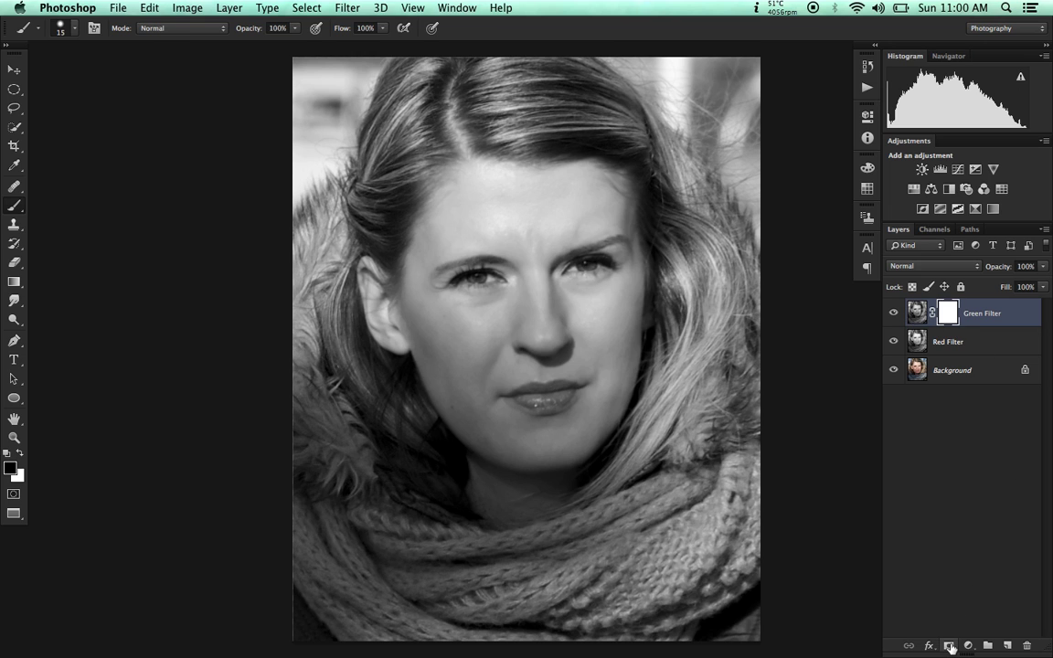
{"action": "left_click", "coordinate": [918, 314]}
{"action": "key", "text": "super+a"}
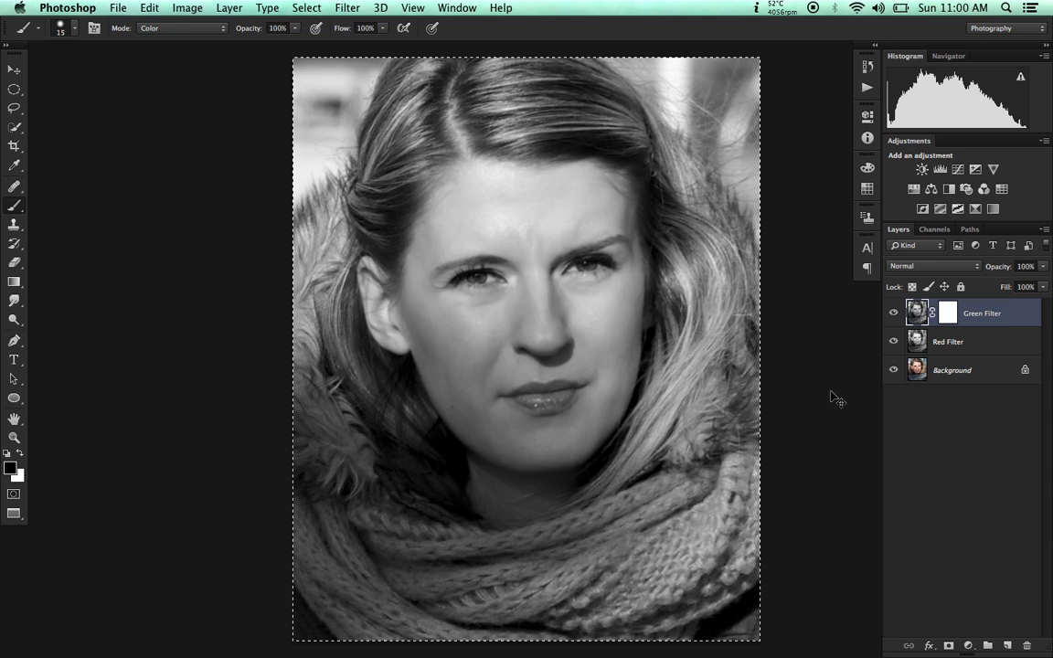
{"action": "key", "text": "super+d"}
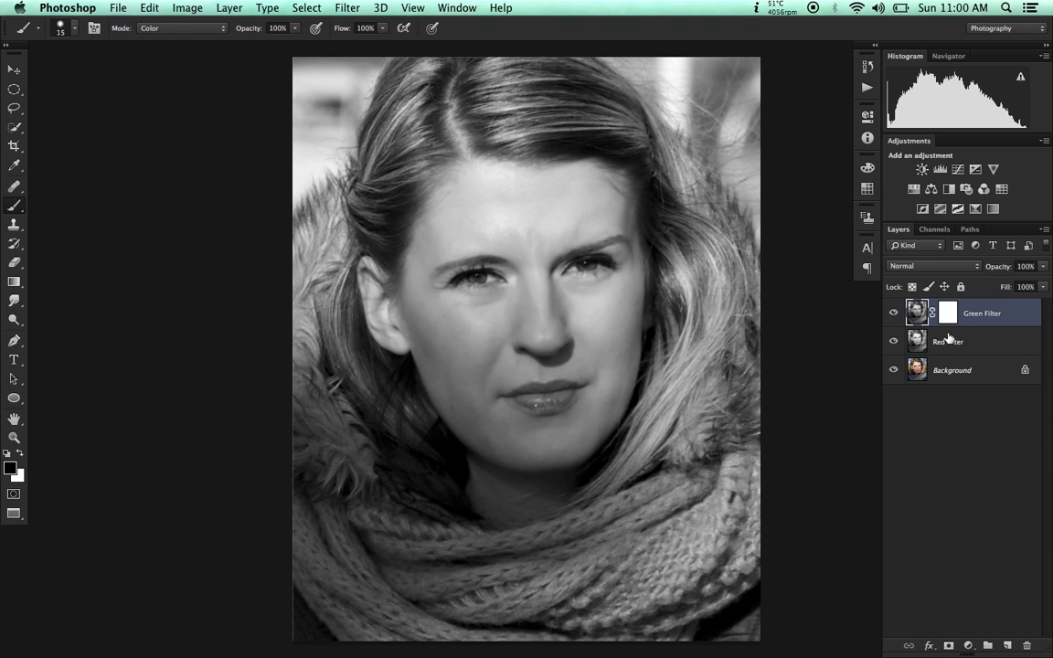
{"action": "left_click", "coordinate": [949, 319]}
{"action": "left_click", "coordinate": [950, 320], "text": "alt"}
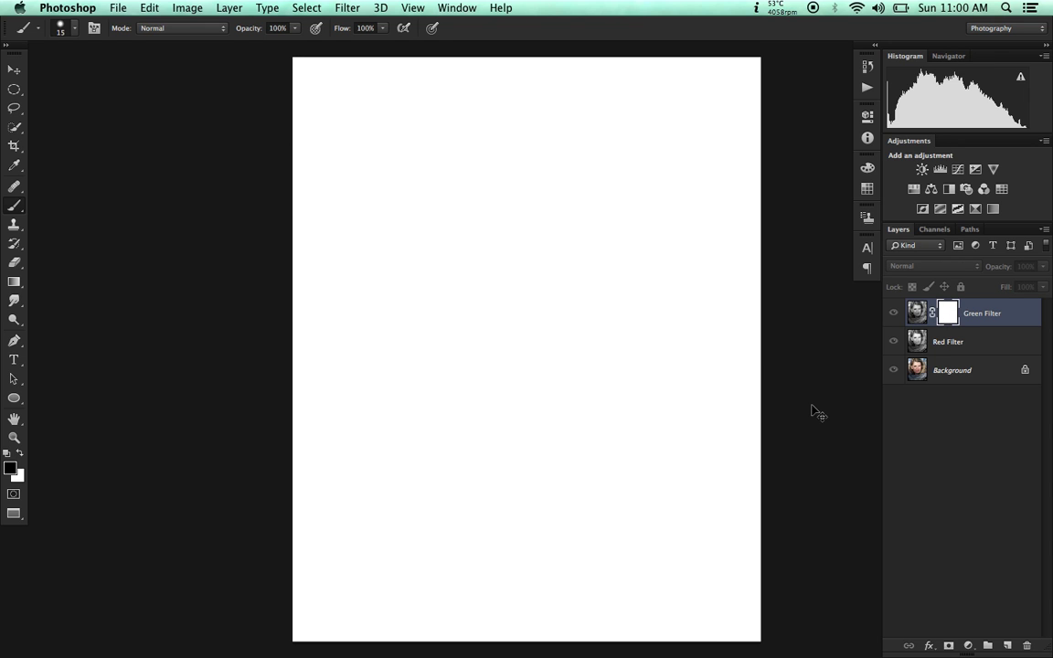
{"action": "key", "text": "super+v"}
{"action": "key", "text": "super+d"}
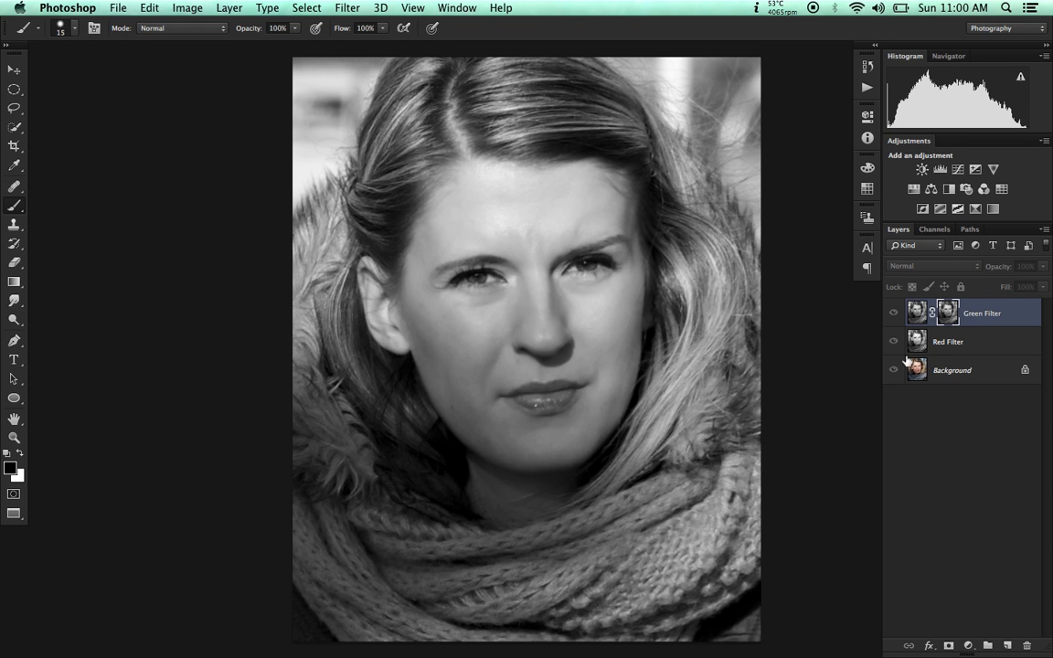
{"action": "left_click", "coordinate": [917, 315]}
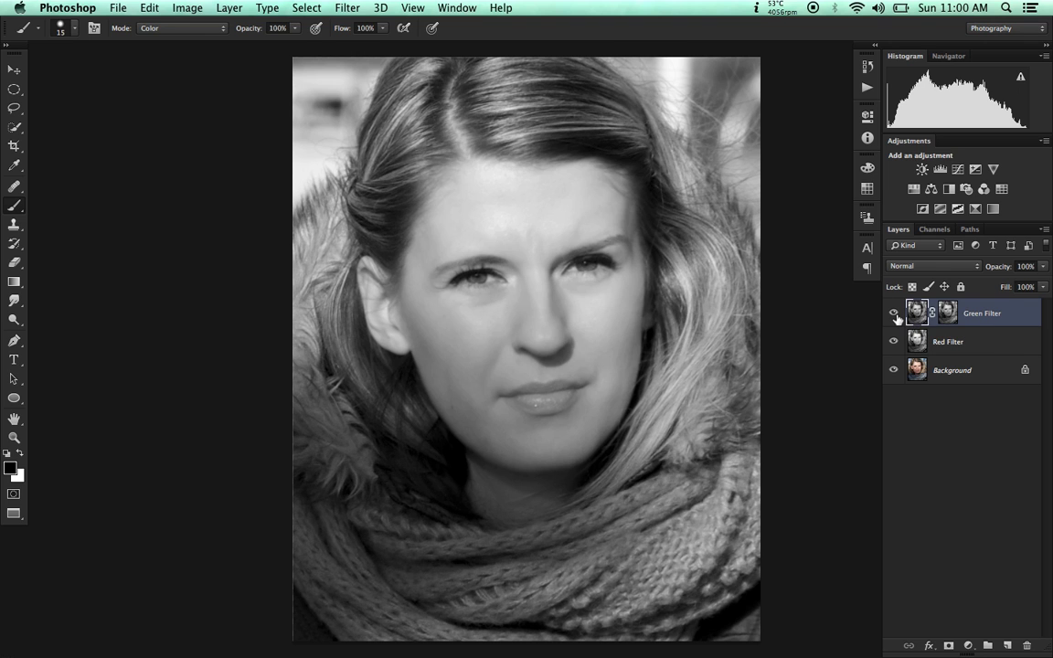
Compare Green Filter on and off, then lighten its layer mask with Cmd+I.
{"action": "left_click", "coordinate": [894, 314]}
{"action": "left_click", "coordinate": [894, 313]}
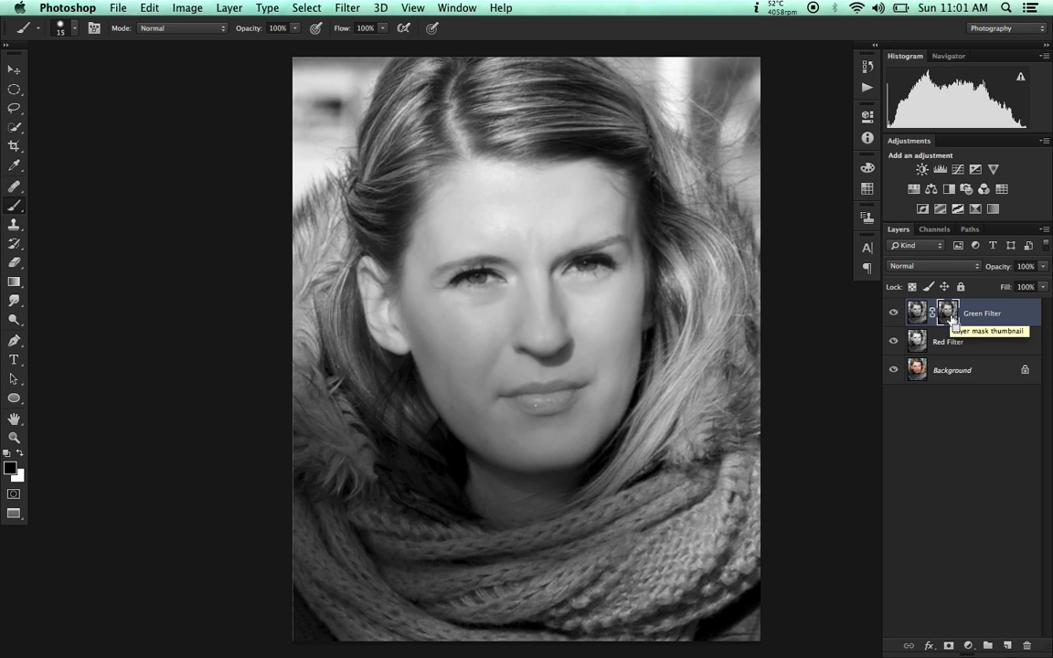
{"action": "key", "text": "super+i"}
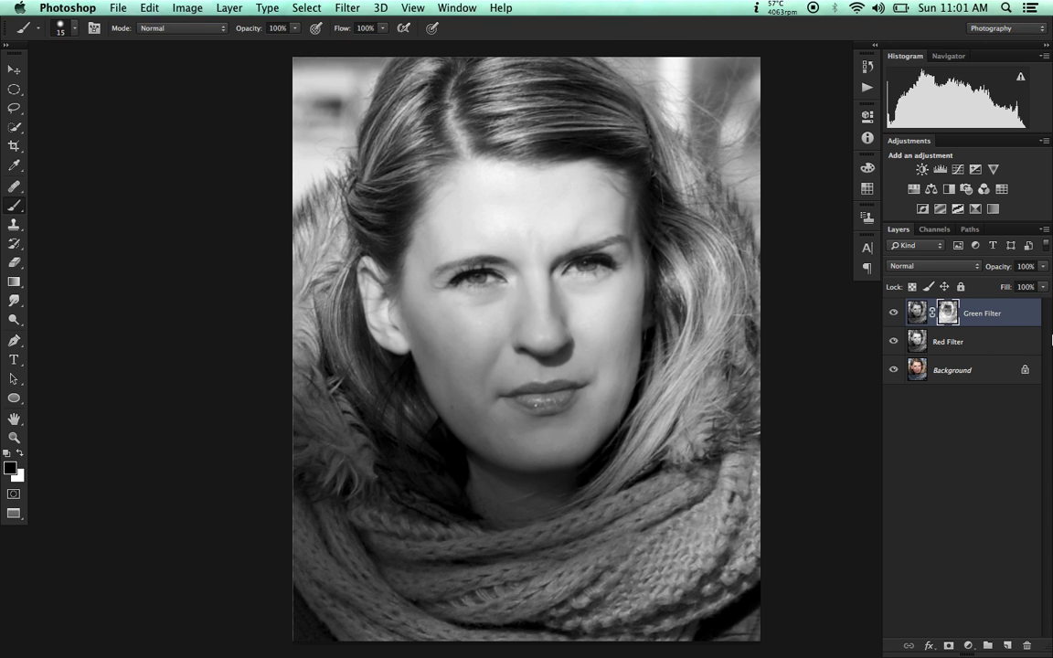
Stamp all visible layers into a new merged Layer 1 with Cmd+Opt+Shift+E.
{"action": "left_click", "coordinate": [895, 314]}
{"action": "left_click", "coordinate": [895, 314]}
{"action": "key", "text": "super+alt+shift+e"}
{"action": "key", "text": "shift+alt+c"}
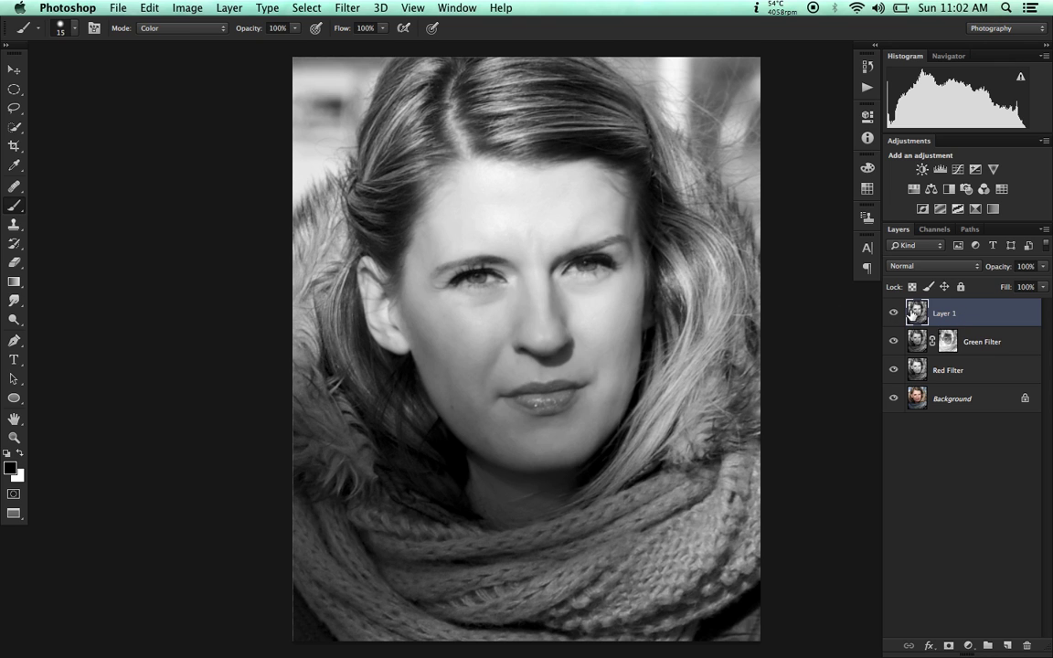
Delete the Green Filter and Red Filter layers, leaving Layer 1 over Background.
{"action": "left_click", "coordinate": [999, 344]}
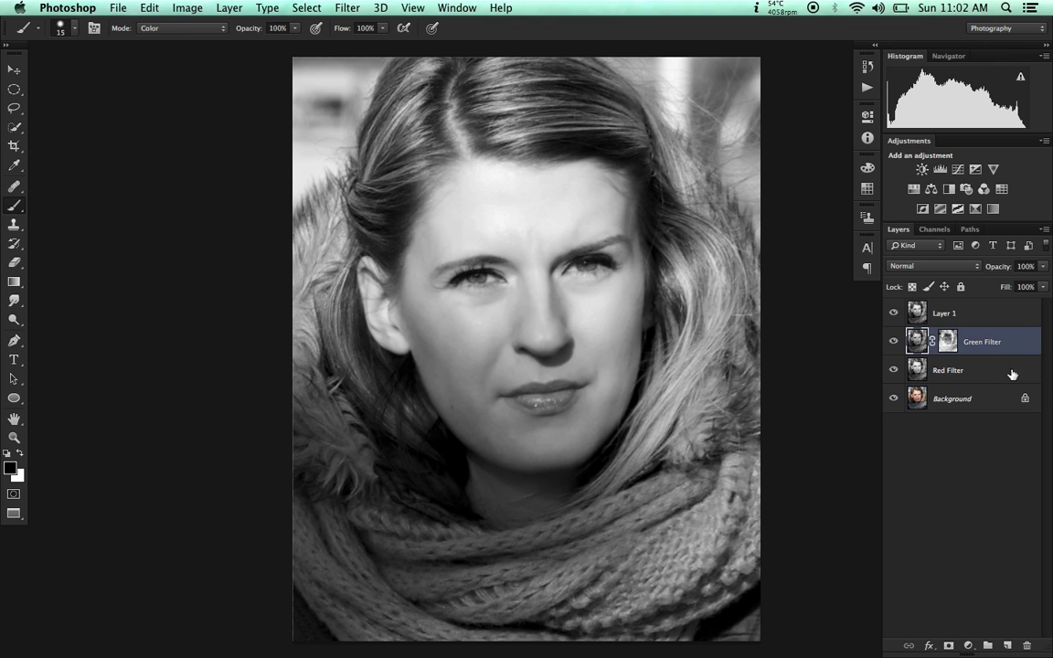
{"action": "left_click", "coordinate": [1011, 373], "text": "shift"}
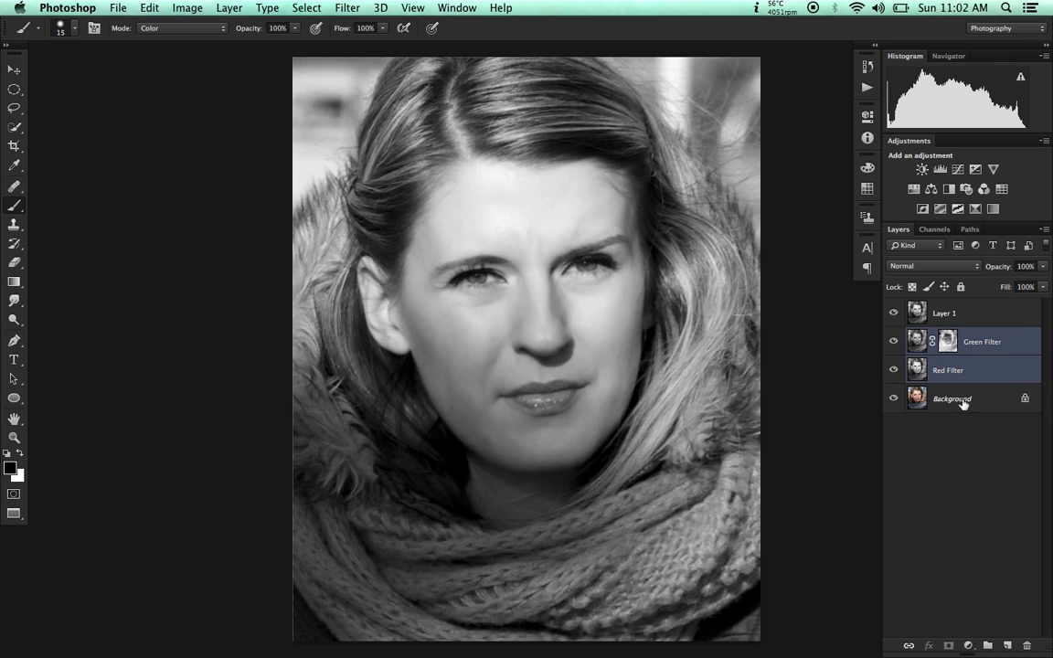
{"action": "key", "text": "Delete"}
{"action": "key", "text": "alt+bracketright"}
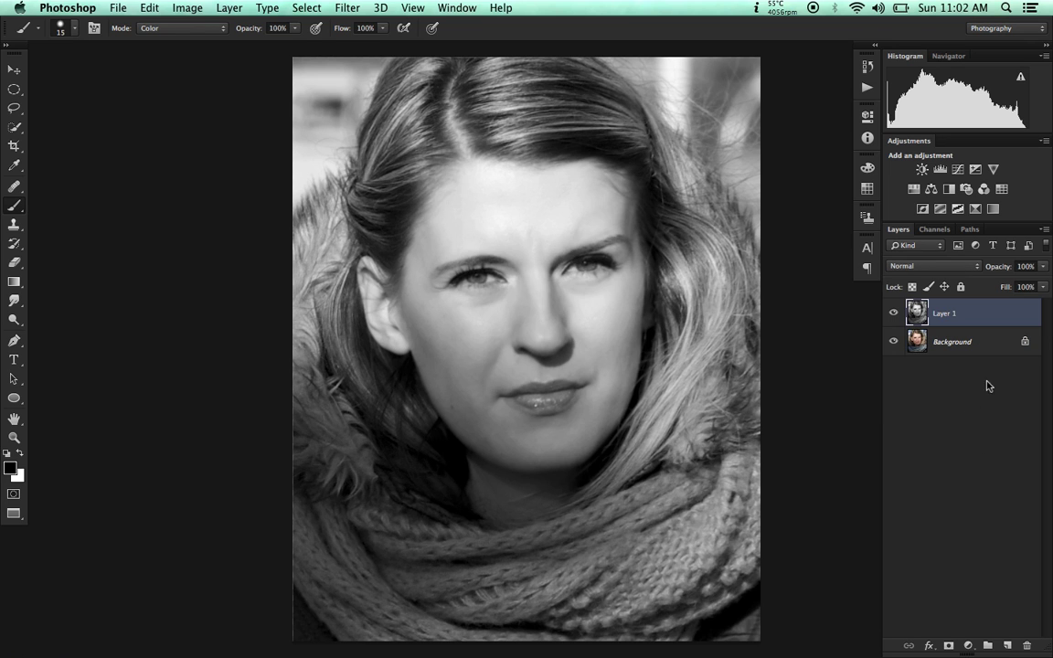
{"action": "left_click", "coordinate": [349, 9]}
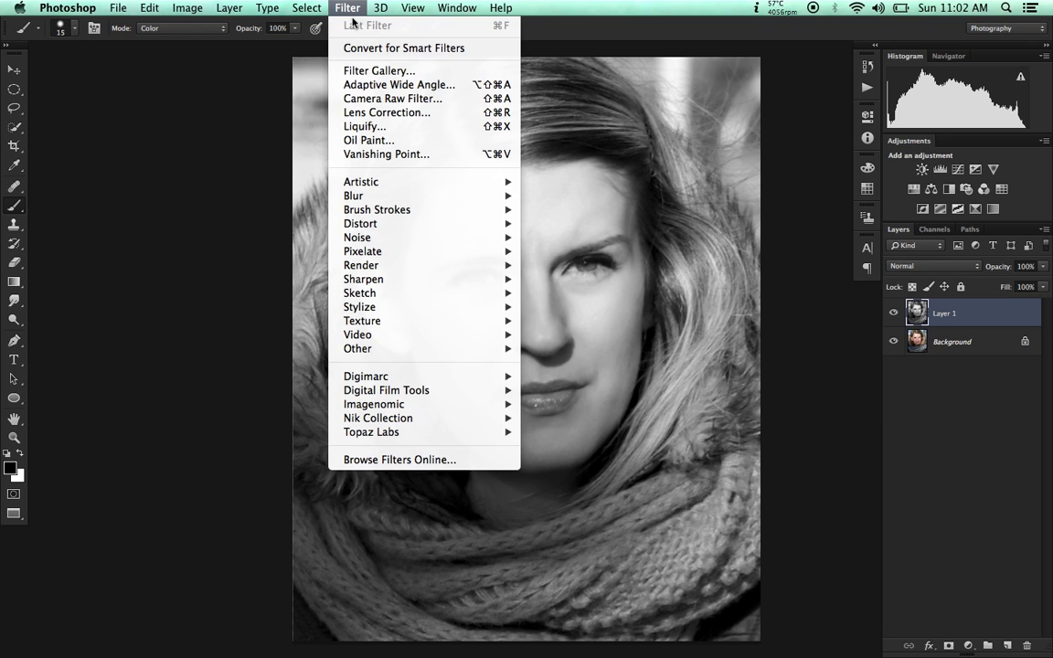
Apply Camera Raw Filter to Layer 1 with Clarity +10 and Post Crop Vignetting Amount -30.
{"action": "left_click", "coordinate": [447, 99]}
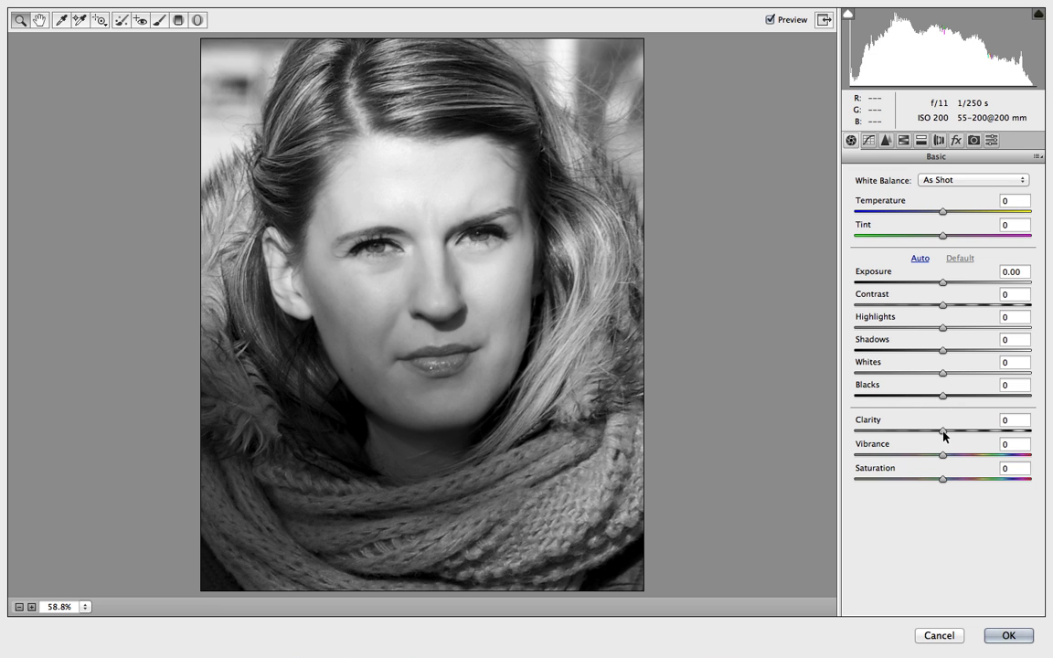
{"action": "left_click_drag", "start_coordinate": [944, 432], "coordinate": [955, 432]}
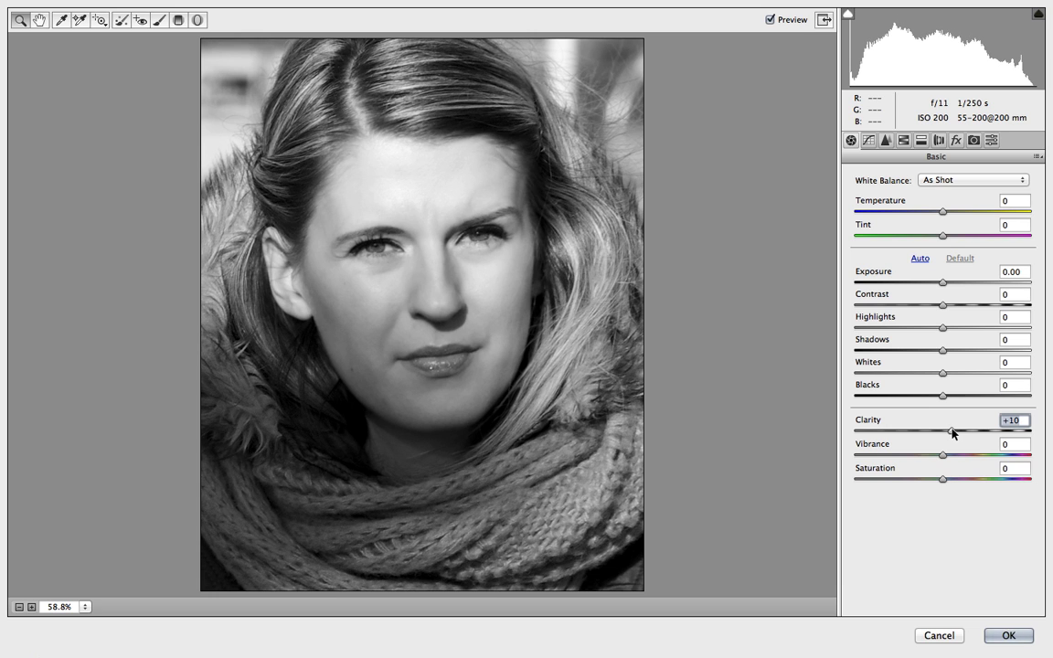
{"action": "left_click", "coordinate": [957, 142]}
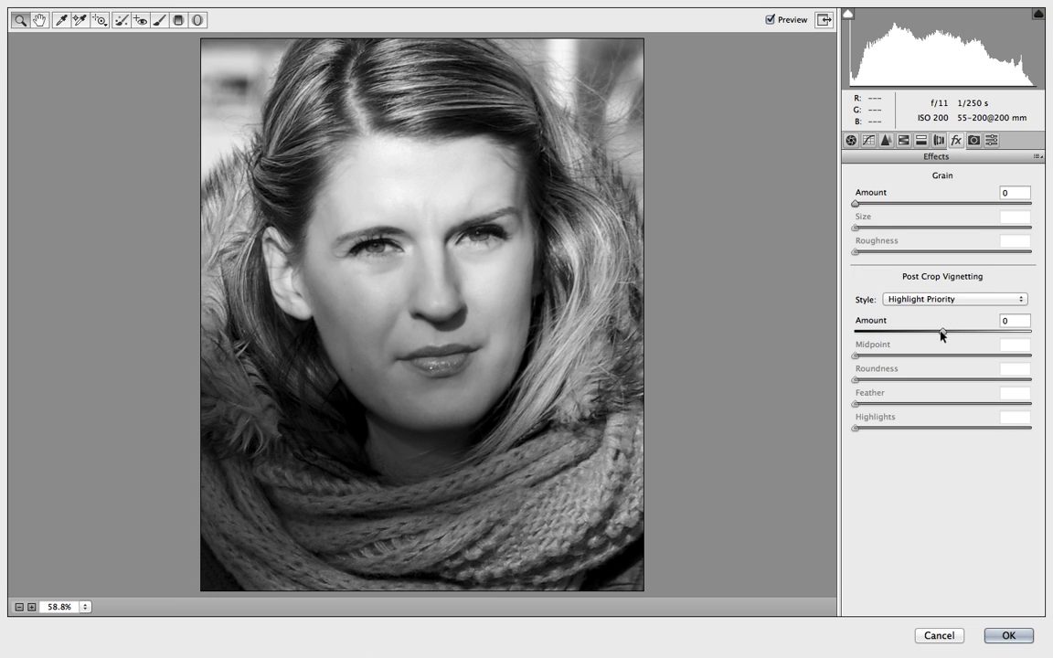
{"action": "left_click_drag", "start_coordinate": [943, 332], "coordinate": [916, 336]}
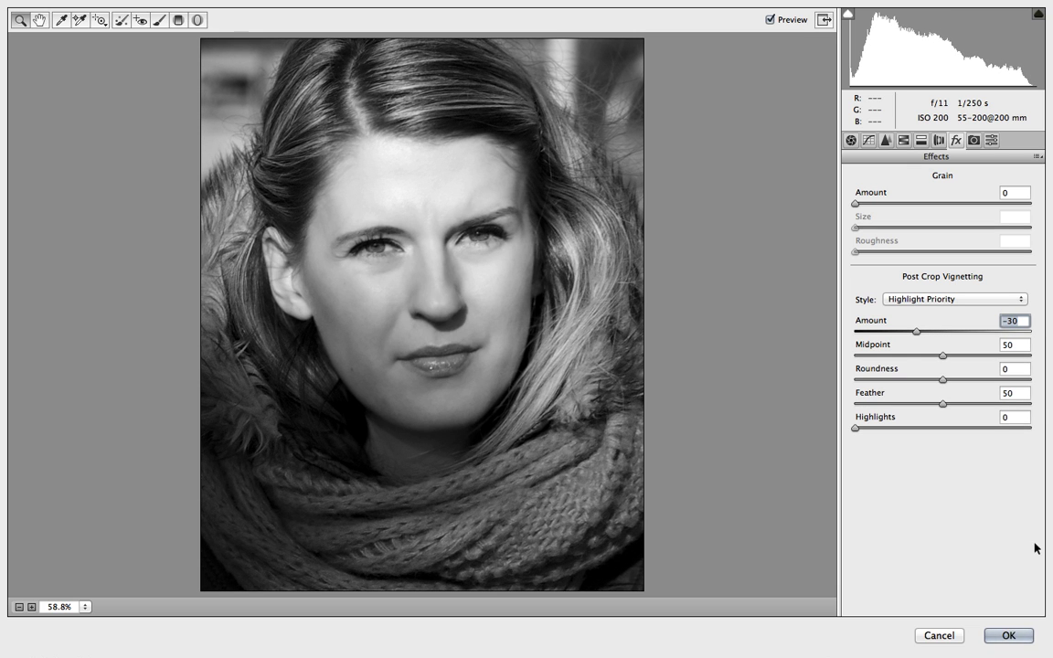
{"action": "left_click", "coordinate": [1010, 635]}
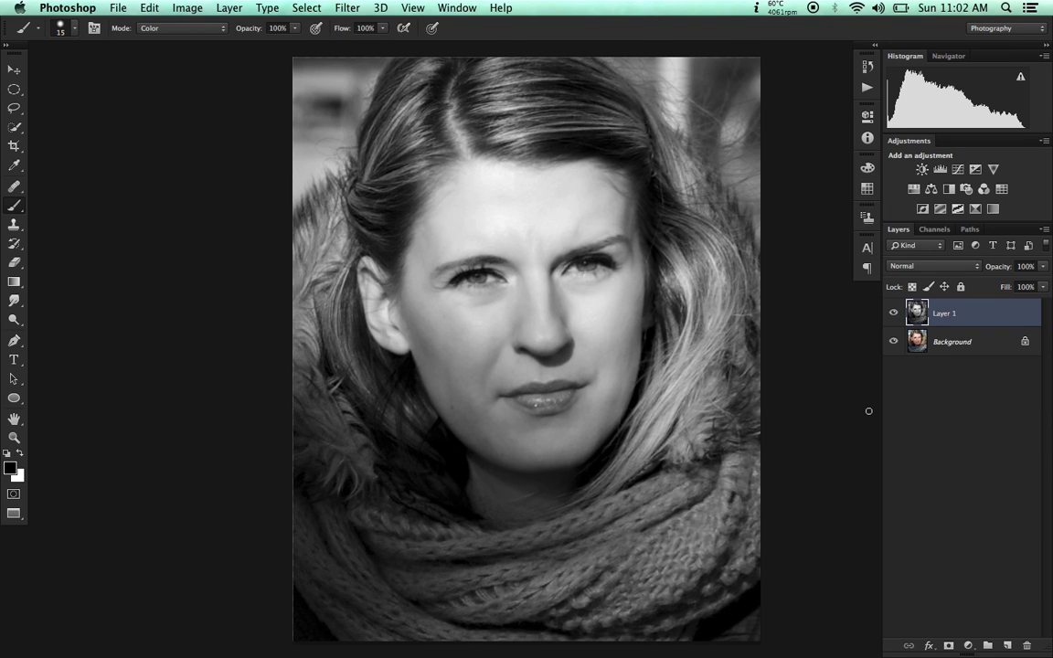